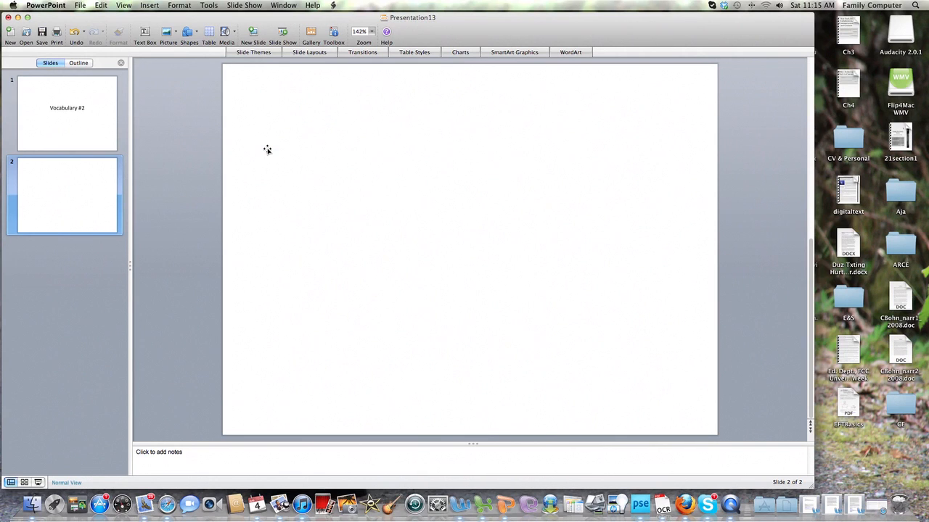
# Step: Insert a table with 6 rows and 4 columns on slide 2 and apply the No Style, Table Grid style
pyautogui.click(208, 33)
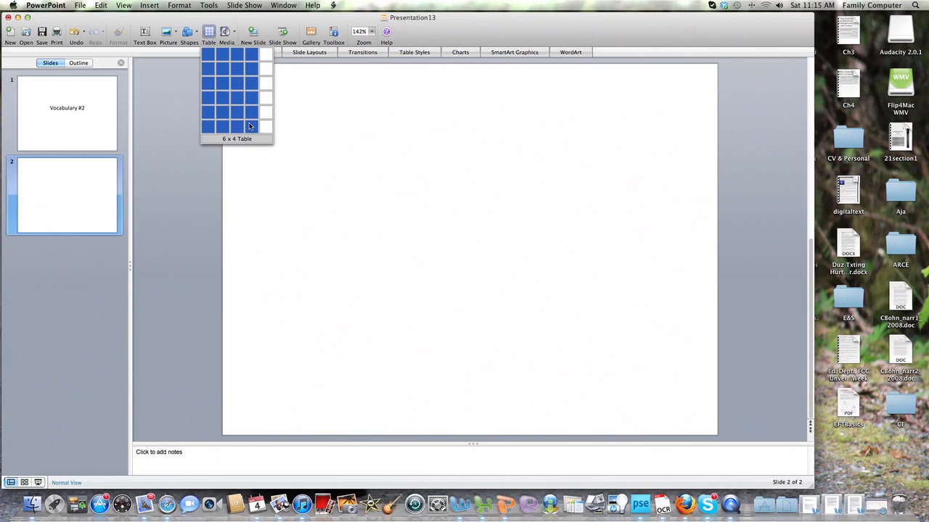
pyautogui.click(248, 127)
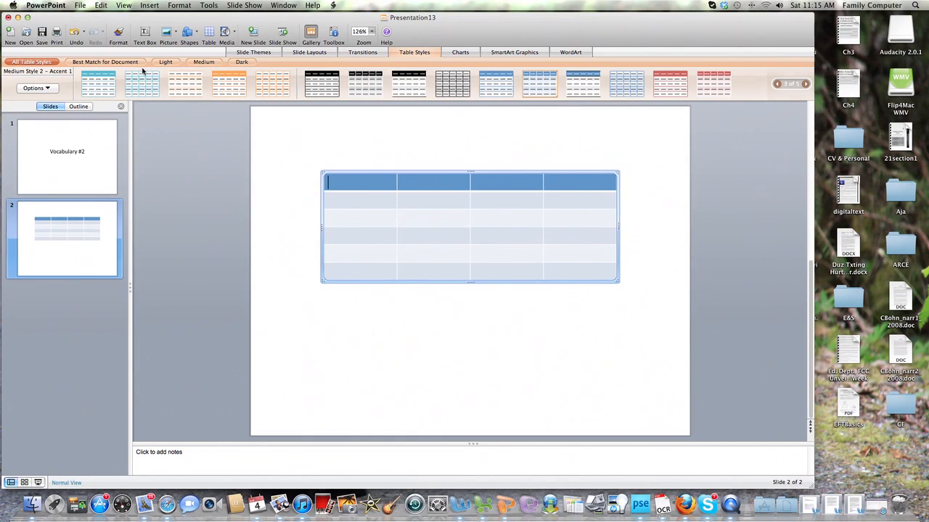
pyautogui.press('super+Tab')
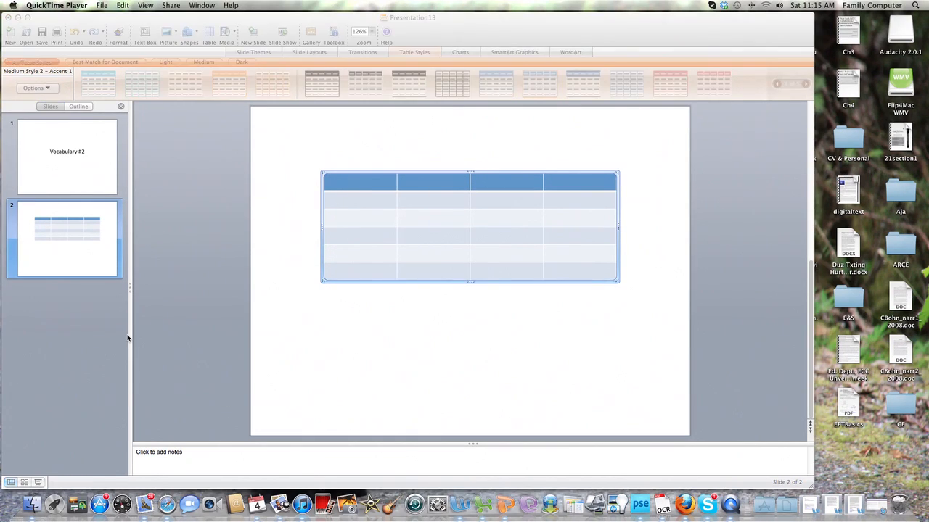
pyautogui.click(778, 85)
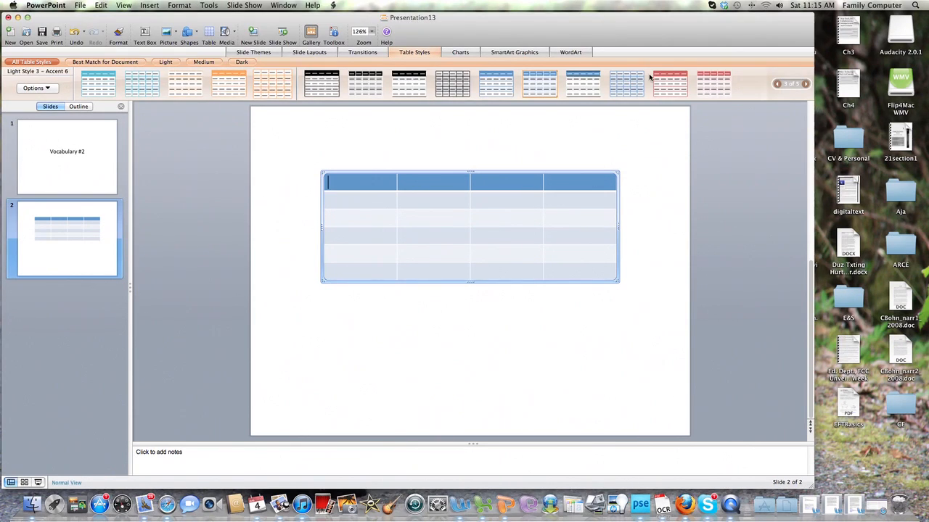
pyautogui.click(777, 84)
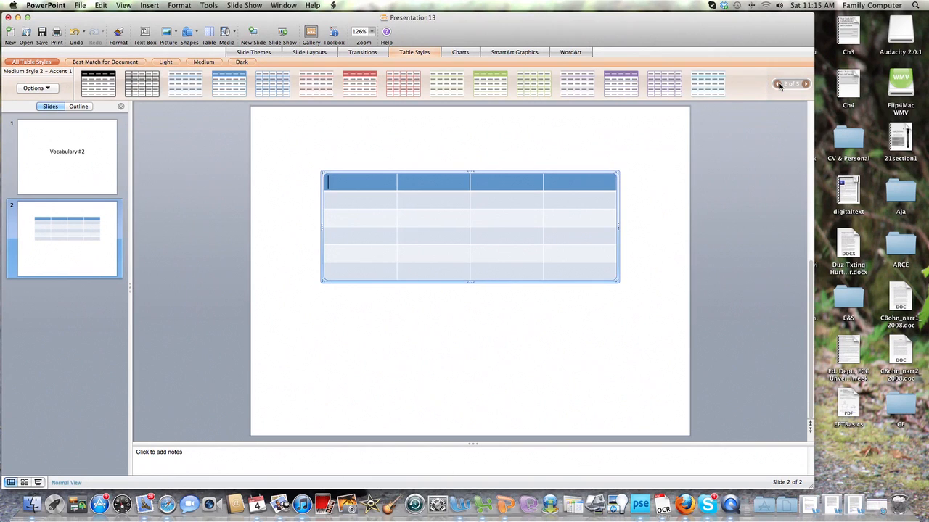
pyautogui.click(777, 84)
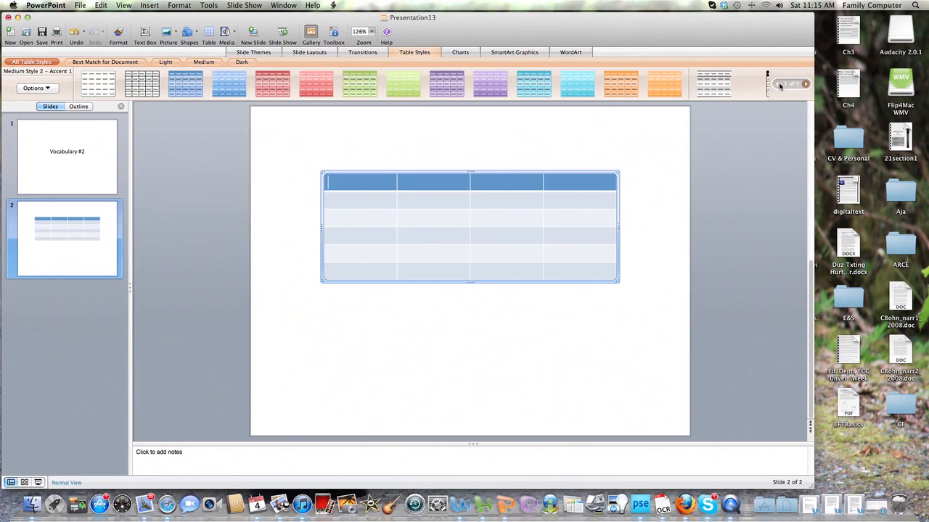
pyautogui.click(139, 85)
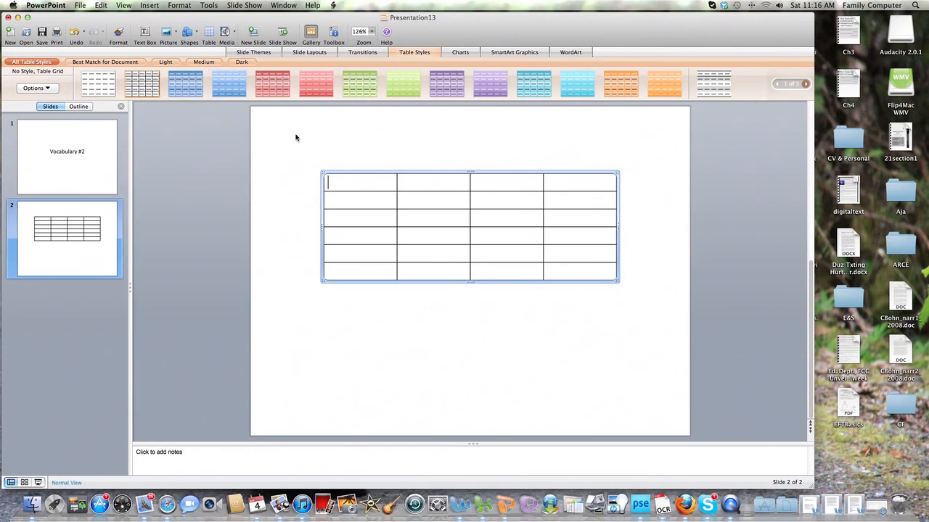
# Step: Add a wide text box above the table reading "Evolution Vocabulary 2"
pyautogui.click(146, 32)
pyautogui.moveTo(286, 125); pyautogui.dragTo(562, 147)
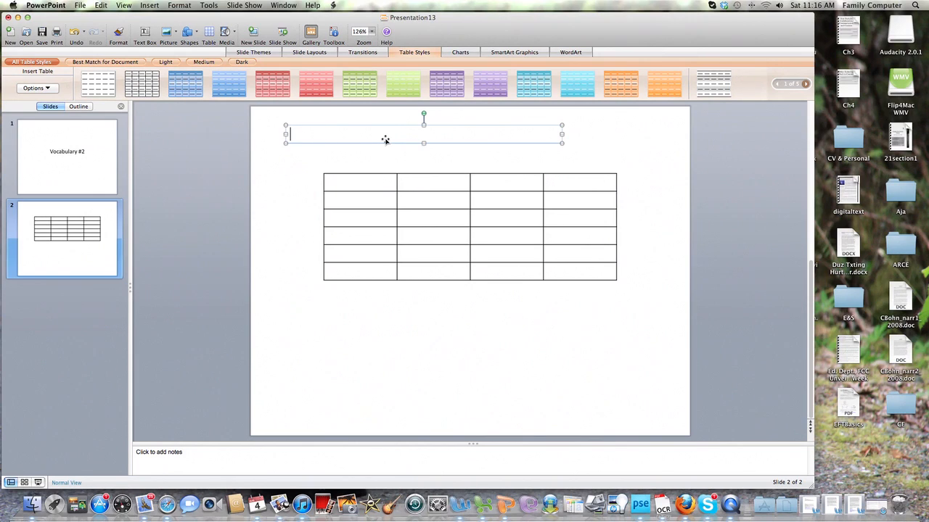
pyautogui.write('Evolution Vocabua')
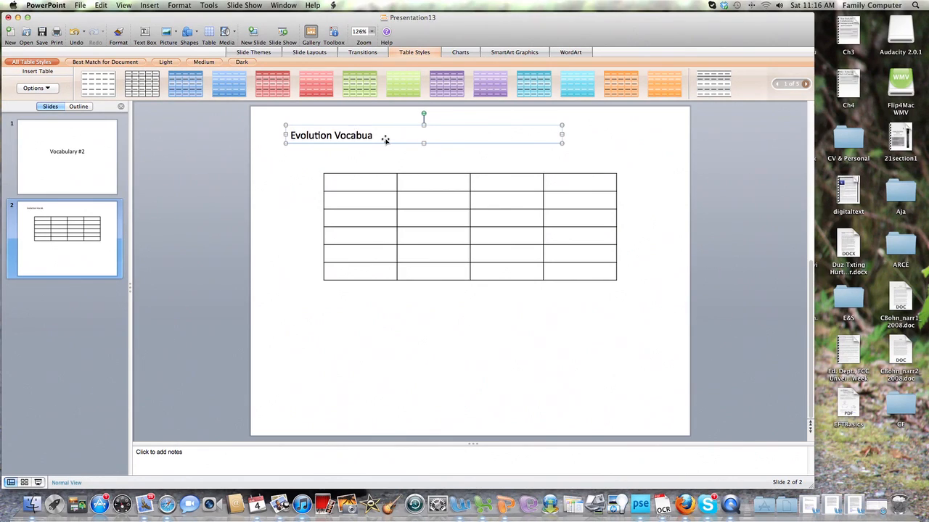
pyautogui.write('rly 2')
pyautogui.moveTo(380, 134); pyautogui.dragTo(369, 135)
pyautogui.write('la')
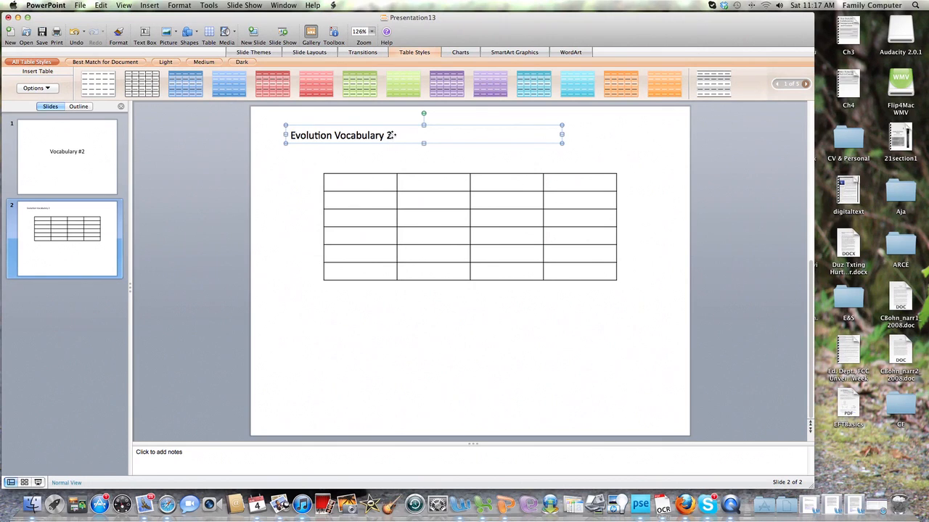
# Step: Set the font size of the "Evolution Vocabulary 2" heading to 14
pyautogui.doubleClick(390, 135)
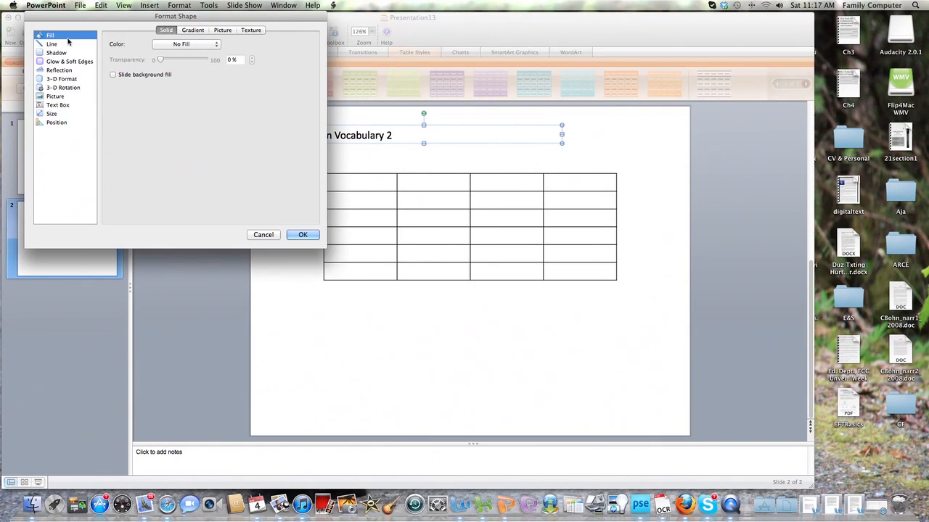
pyautogui.click(272, 235)
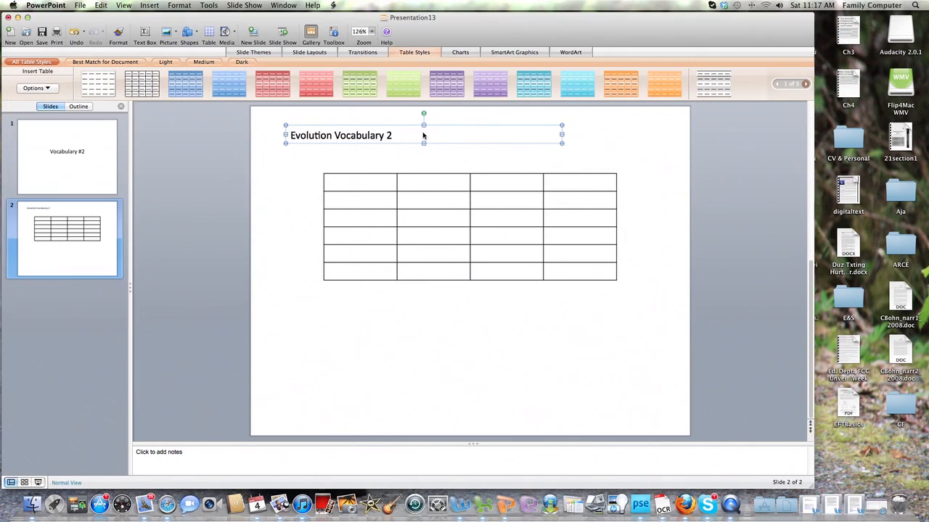
pyautogui.click(391, 134)
pyautogui.moveTo(392, 135); pyautogui.dragTo(303, 136)
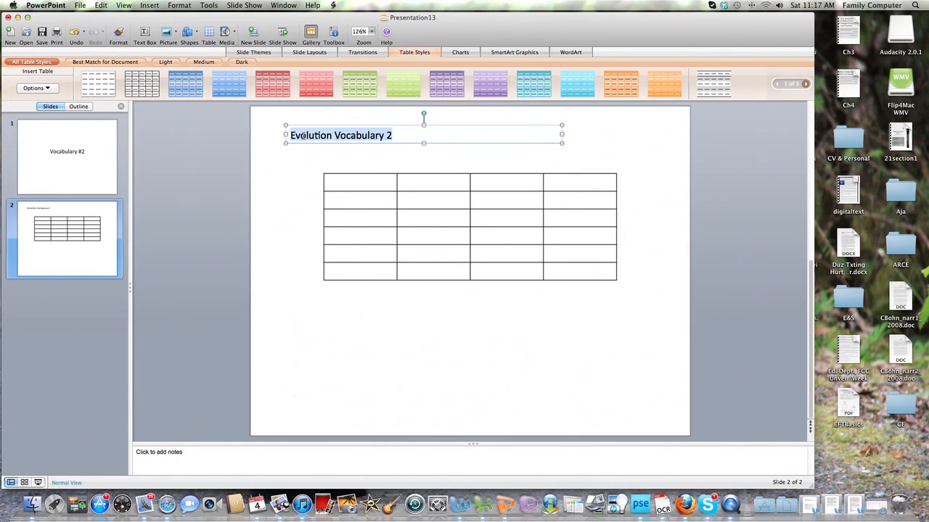
pyautogui.click(188, 9)
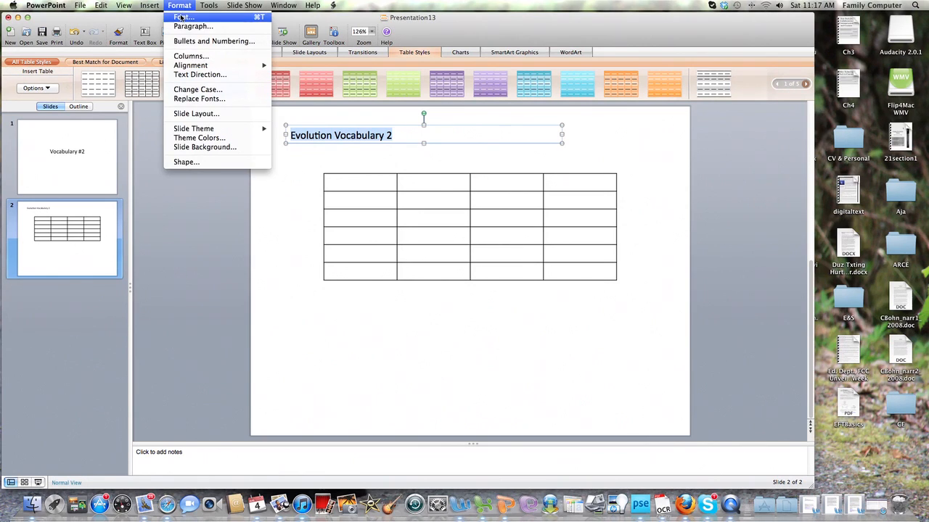
pyautogui.click(182, 17)
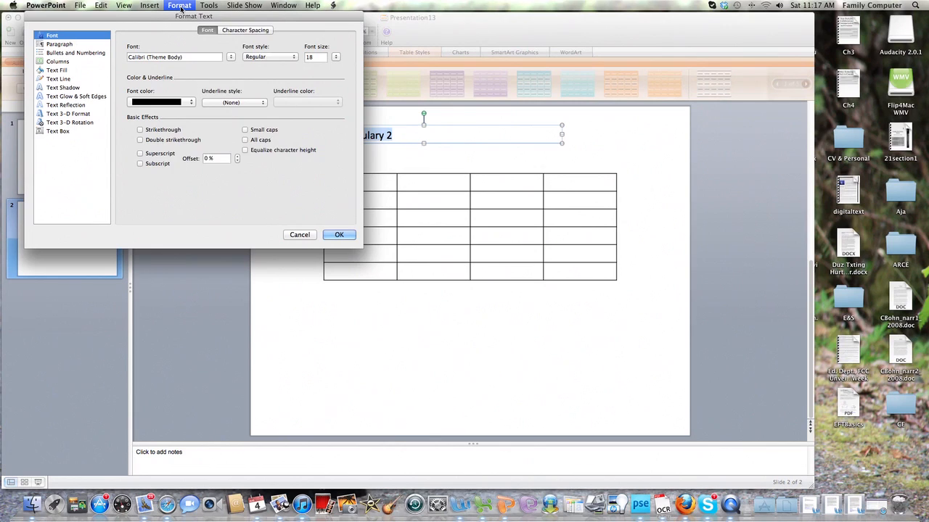
pyautogui.click(180, 6)
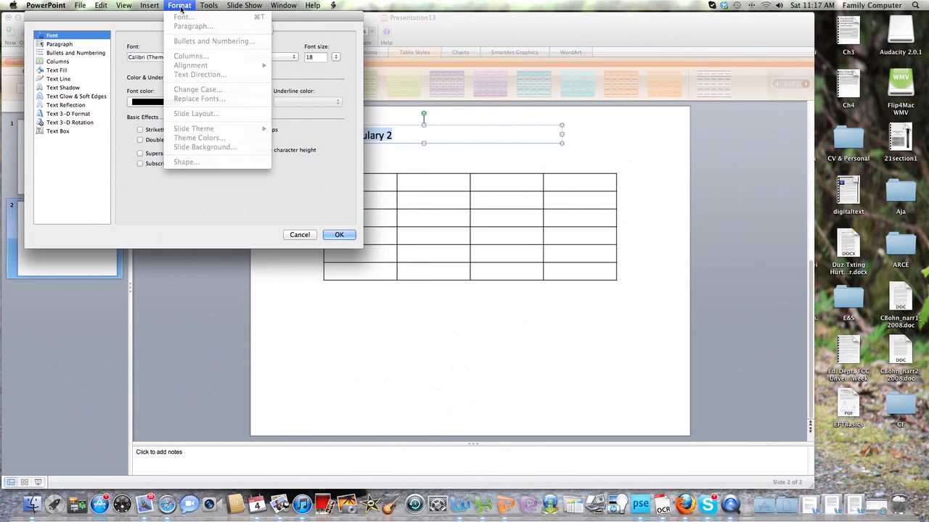
pyautogui.click(267, 193)
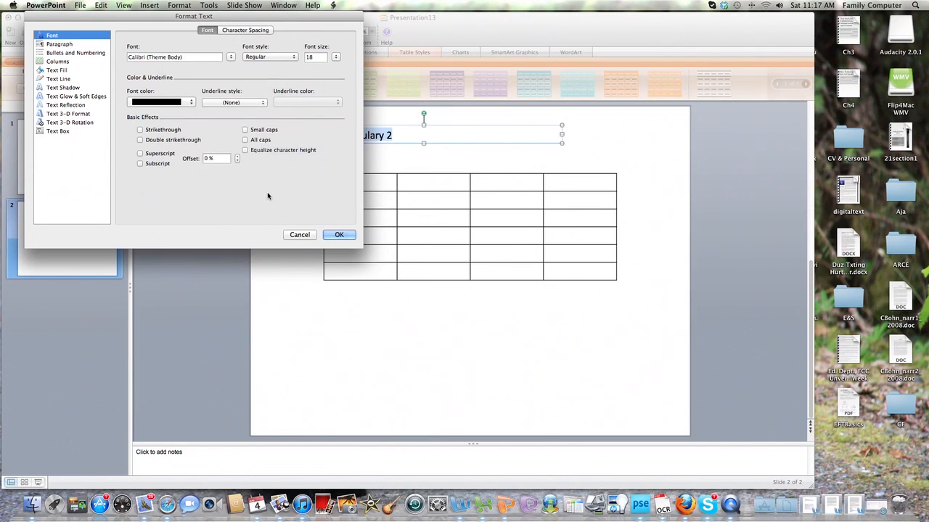
pyautogui.click(336, 57)
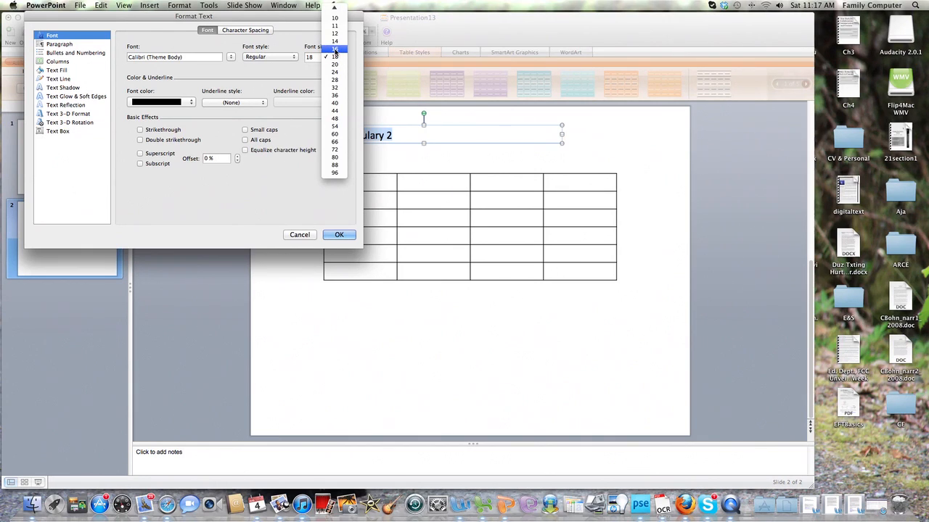
pyautogui.click(335, 41)
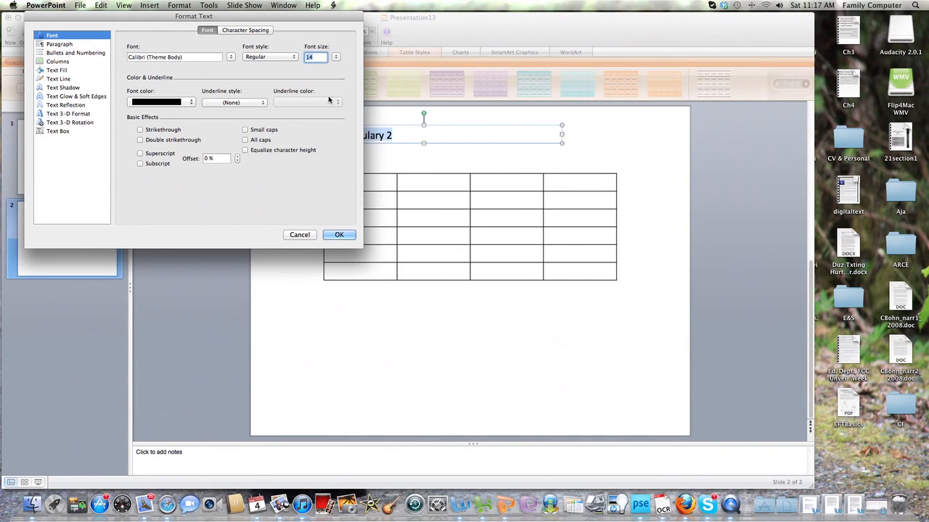
pyautogui.click(338, 236)
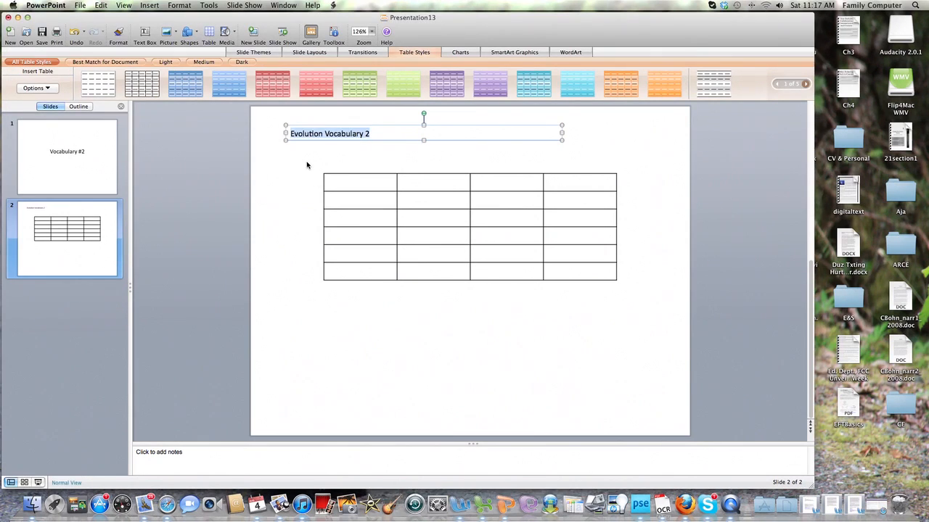
pyautogui.click(309, 166)
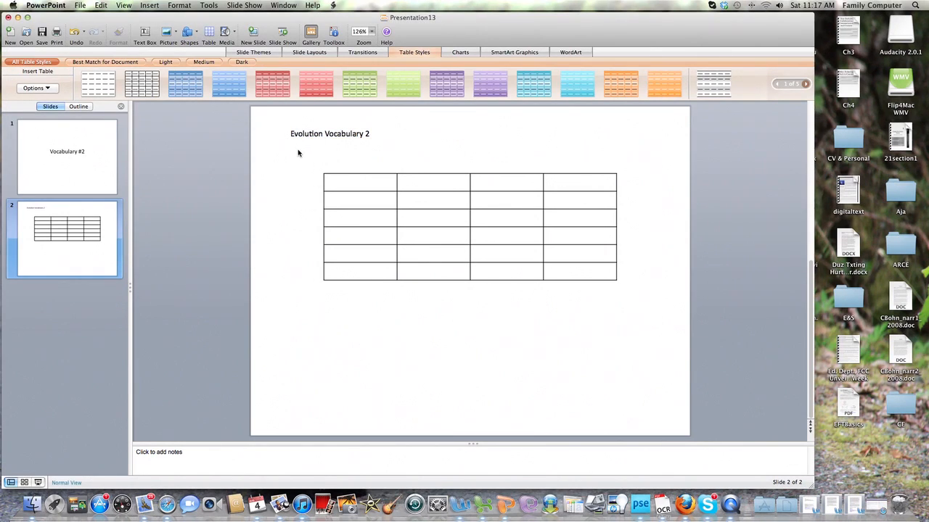
# Step: Add a text box between the heading and the table with "Name:" and "Date:", each followed by an underscore blank line
pyautogui.click(145, 32)
pyautogui.moveTo(291, 146); pyautogui.dragTo(561, 159)
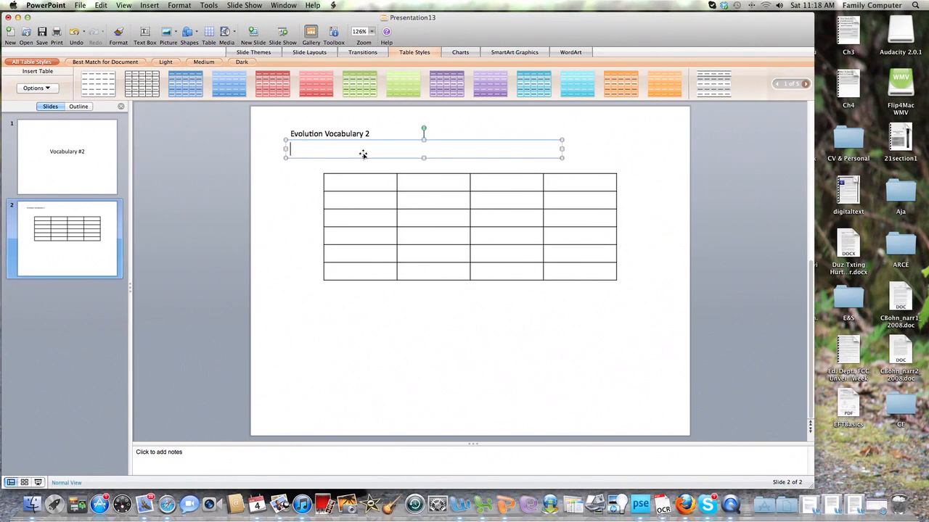
pyautogui.write('Name: ______________________________ ')
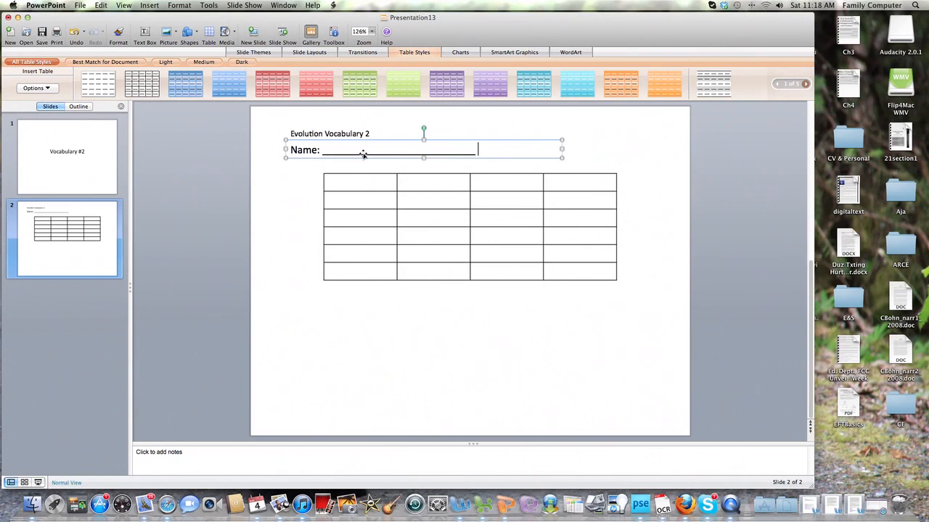
pyautogui.write('Date: ________')
pyautogui.scroll(1, 549, 154)
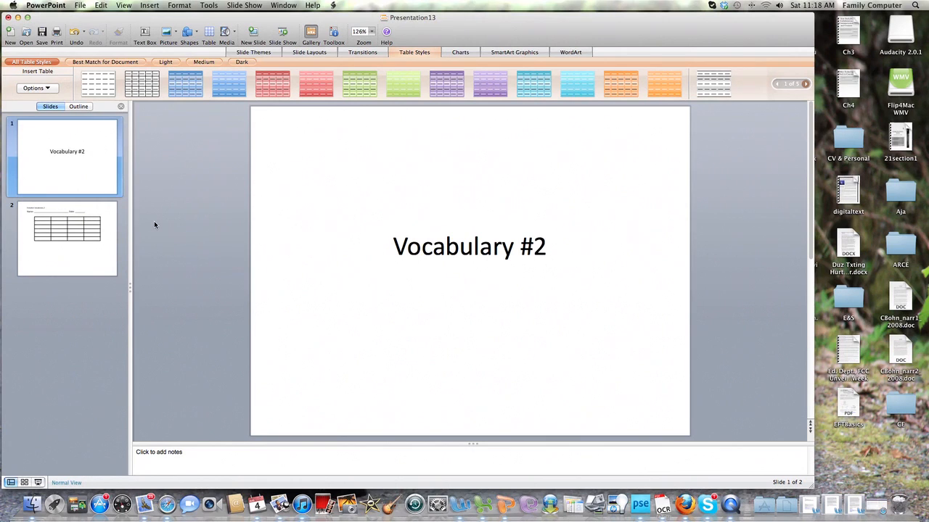
pyautogui.click(61, 232)
# Step: Set the font size of the whole Name and Date line to 14
pyautogui.moveTo(526, 150); pyautogui.dragTo(545, 151)
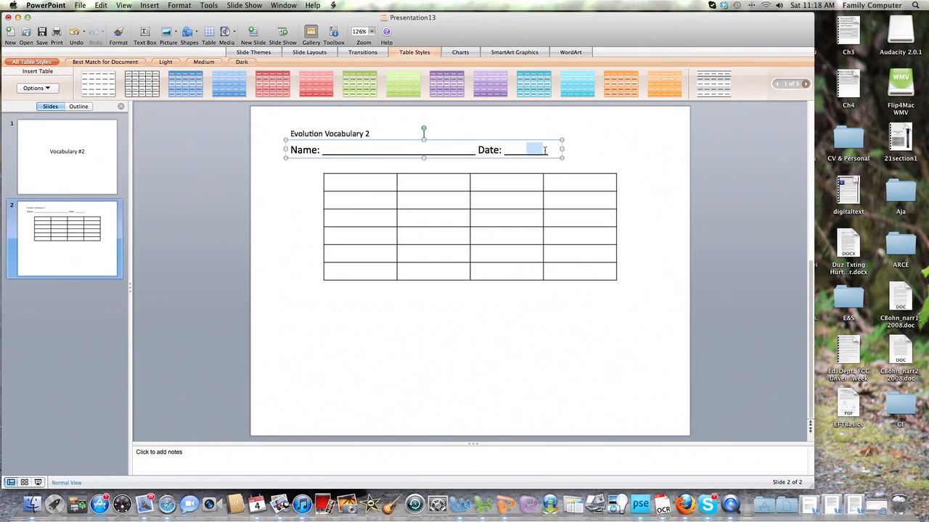
pyautogui.click(550, 151)
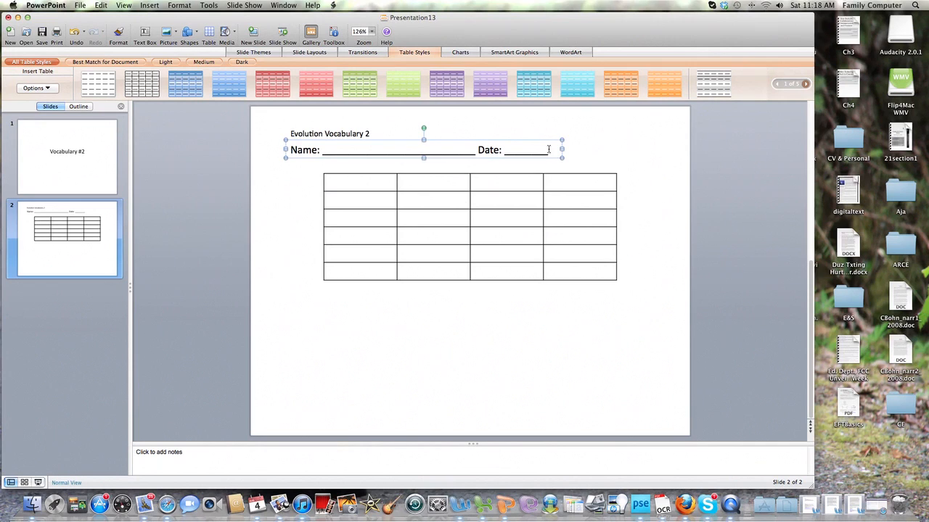
pyautogui.click(548, 149)
pyautogui.moveTo(432, 151); pyautogui.dragTo(298, 149)
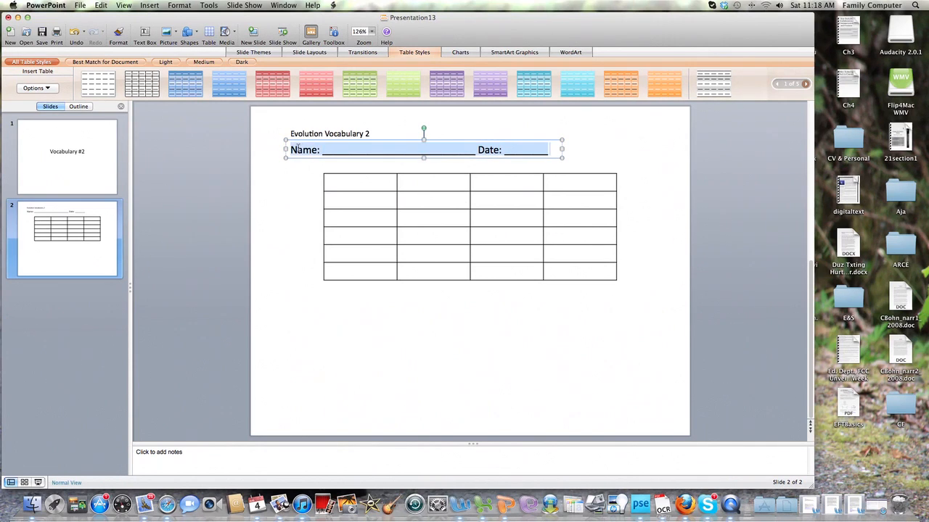
pyautogui.click(177, 5)
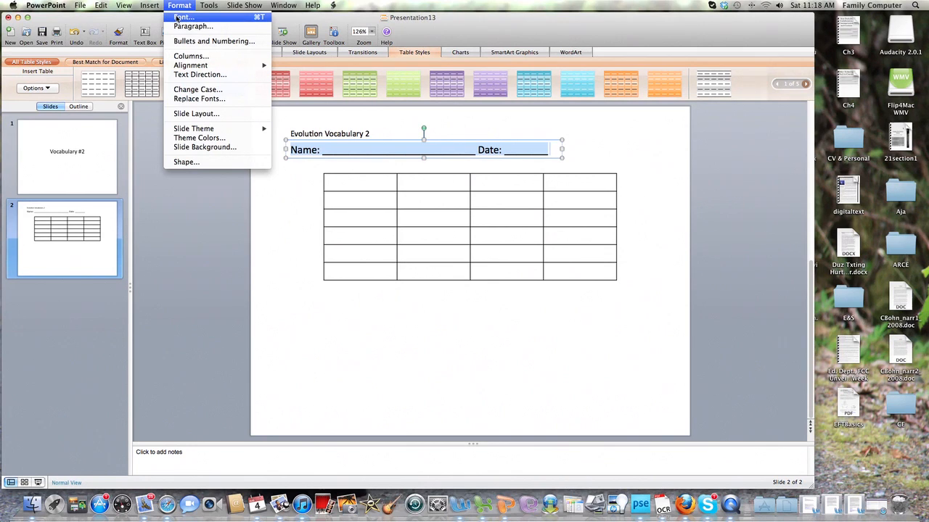
pyautogui.click(177, 17)
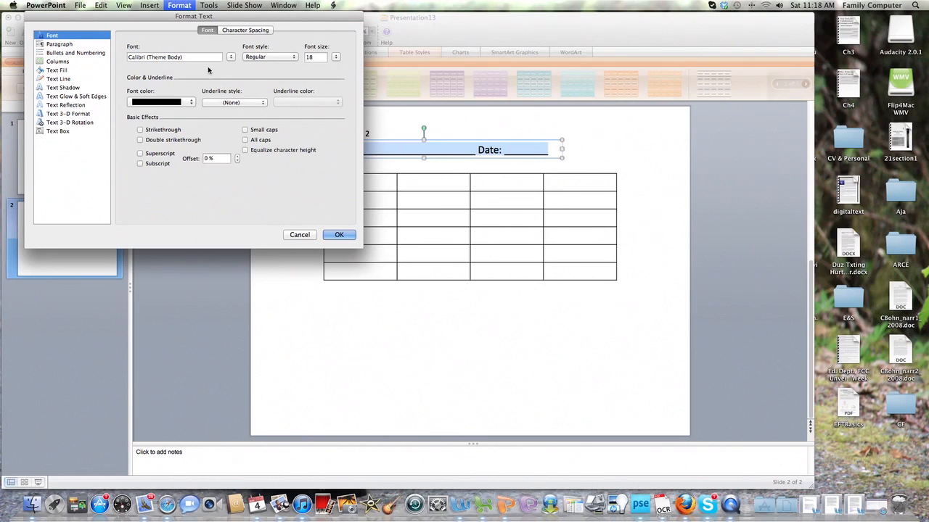
pyautogui.click(338, 59)
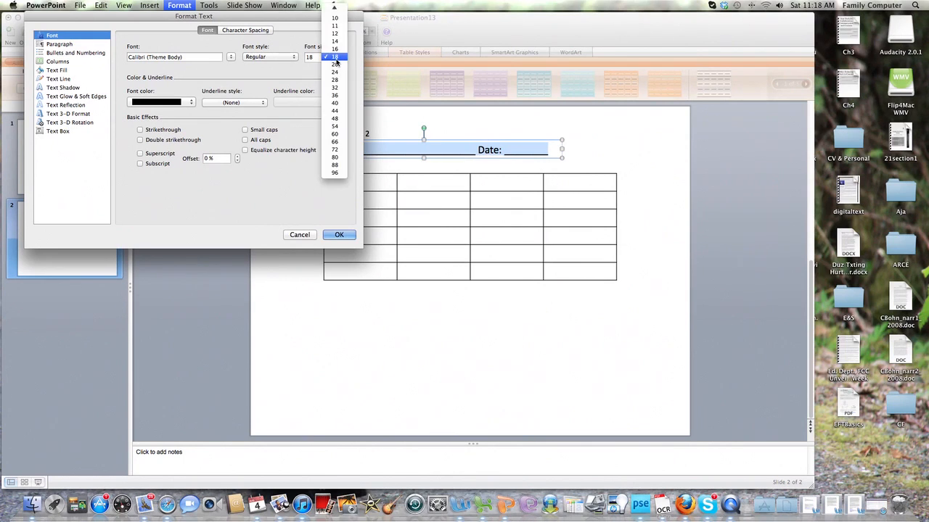
pyautogui.click(333, 44)
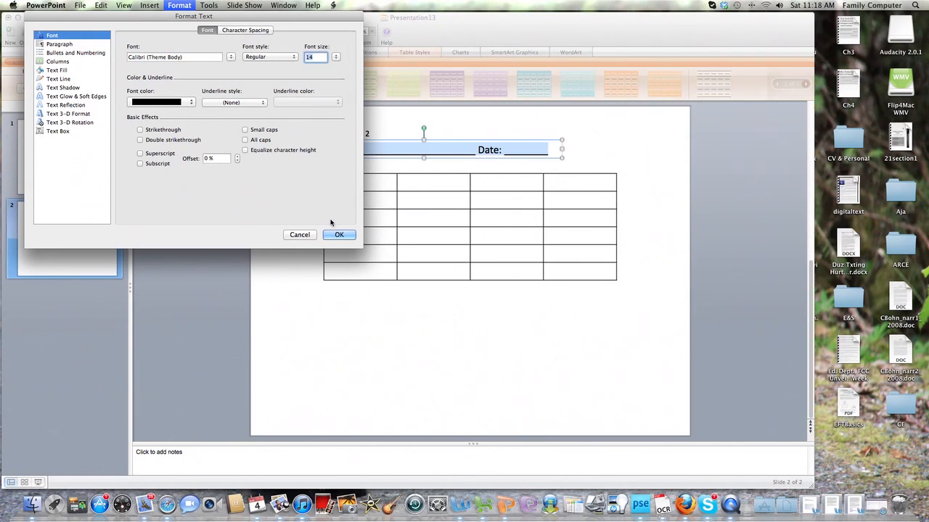
pyautogui.click(338, 234)
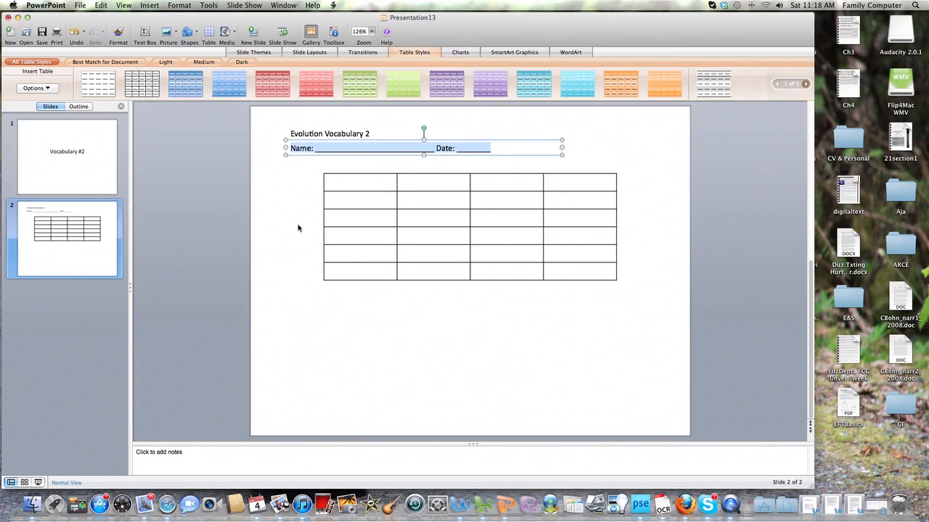
pyautogui.click(314, 208)
# Step: Make the table slightly narrower and shift it lower on the slide, away from the Name and Date line
pyautogui.click(339, 184)
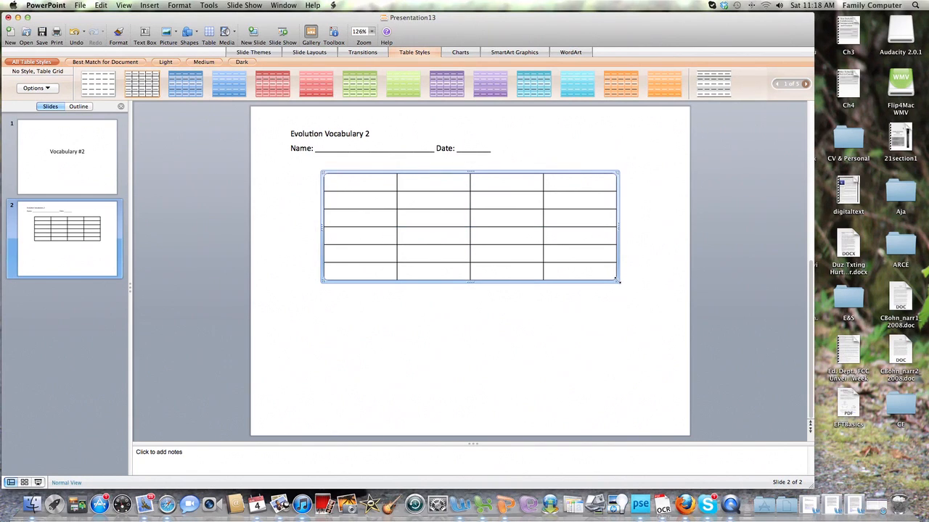
pyautogui.moveTo(618, 280); pyautogui.dragTo(591, 314)
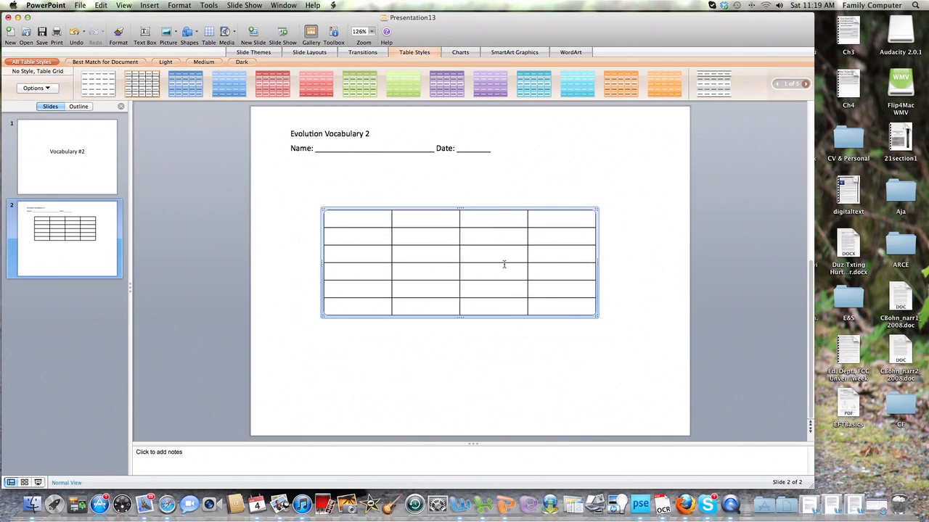
pyautogui.click(497, 261)
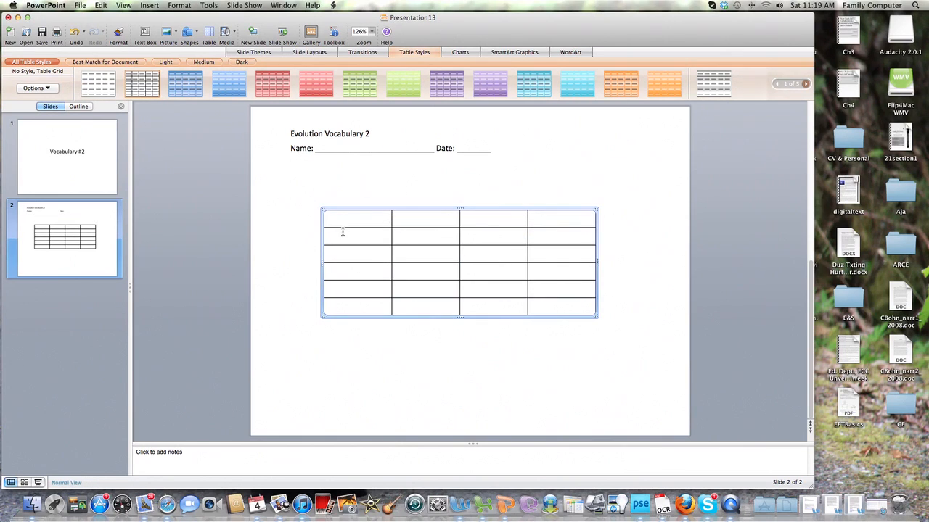
# Step: Enlarge the table so it spans most of the slide's width and the area below the Name and Date line
pyautogui.moveTo(325, 213); pyautogui.dragTo(290, 183)
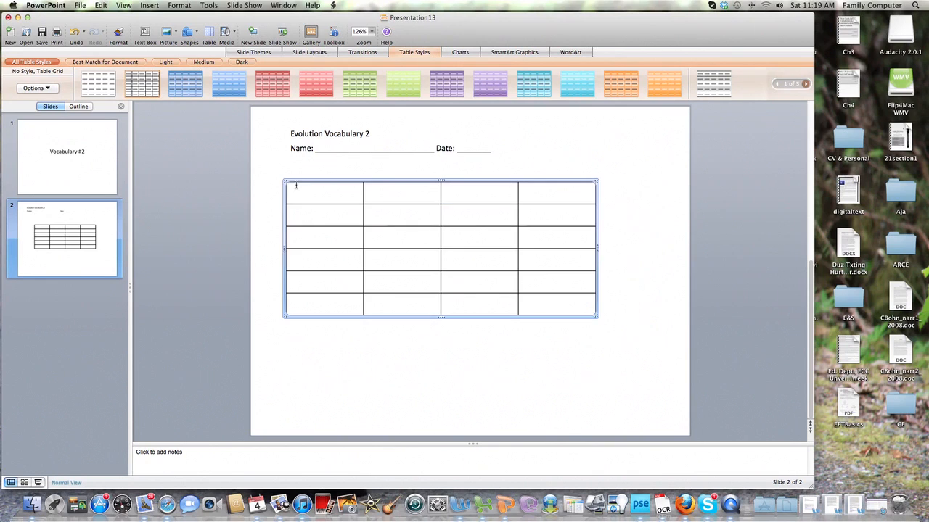
pyautogui.click(591, 308)
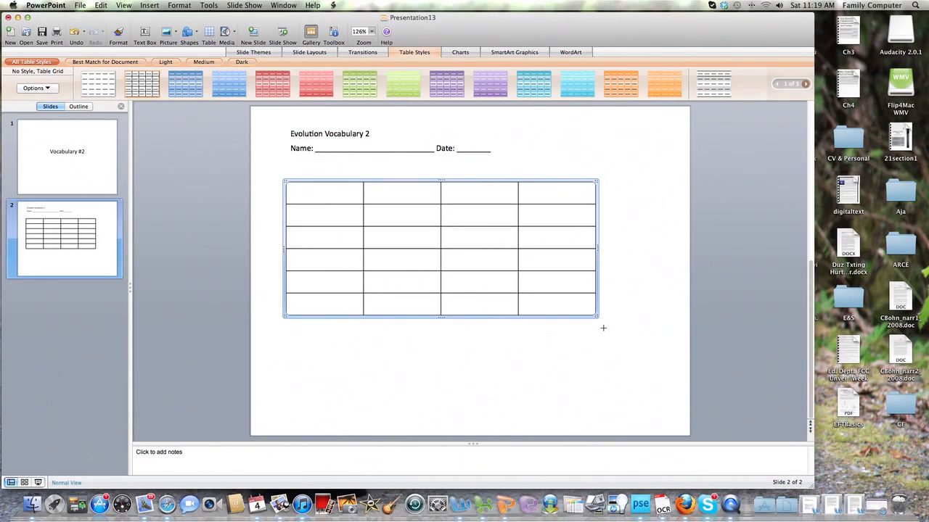
pyautogui.moveTo(603, 328); pyautogui.dragTo(653, 388)
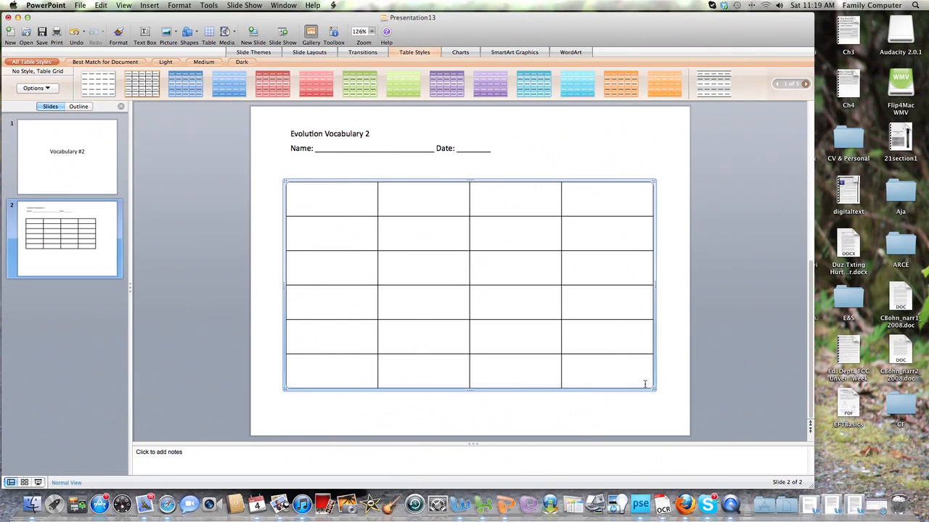
# Step: Label the table's first cell "Word with variations" at font size 14 and shorten the header row to fit it
pyautogui.click(299, 195)
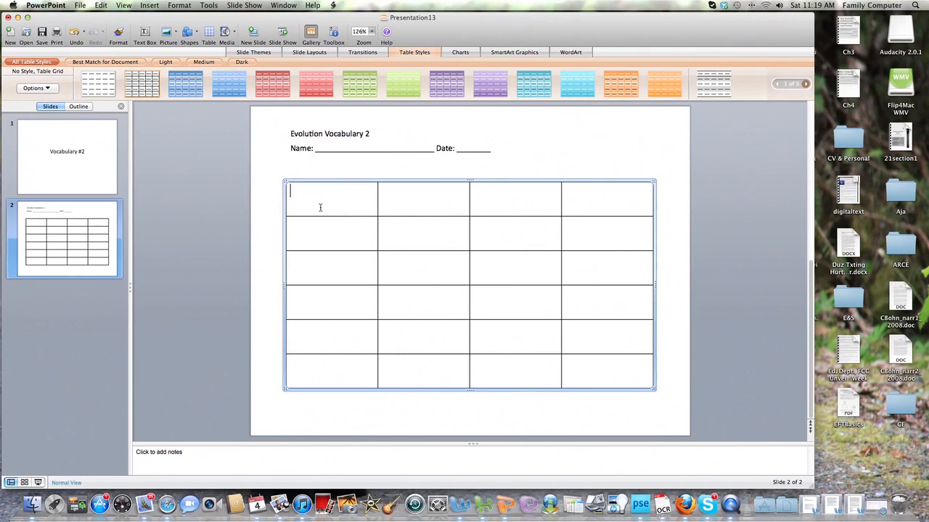
pyautogui.write('Word with variations')
pyautogui.moveTo(338, 205); pyautogui.dragTo(291, 190)
pyautogui.click(176, 5)
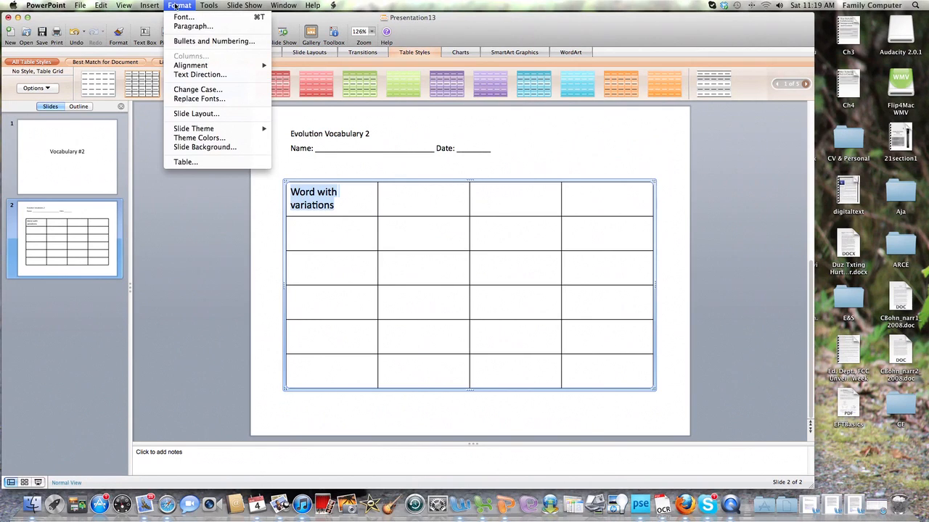
pyautogui.click(176, 18)
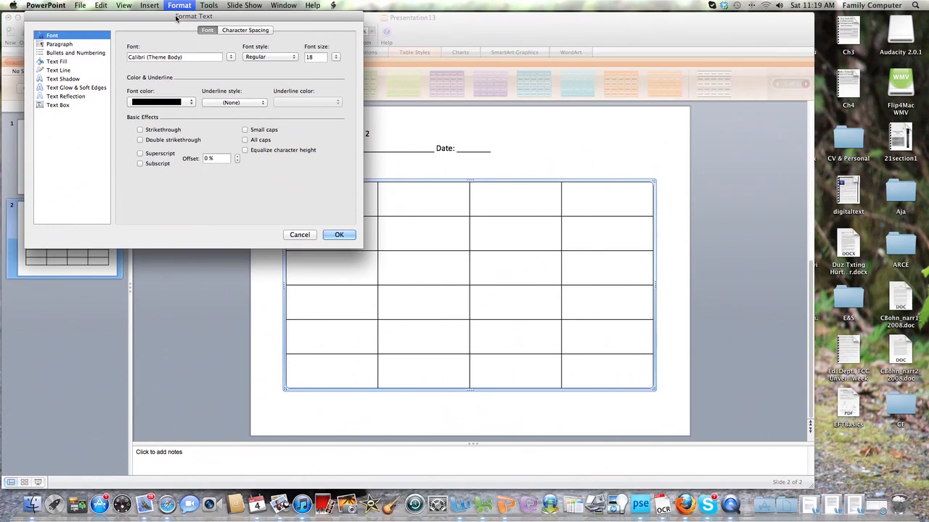
pyautogui.click(335, 57)
pyautogui.click(336, 42)
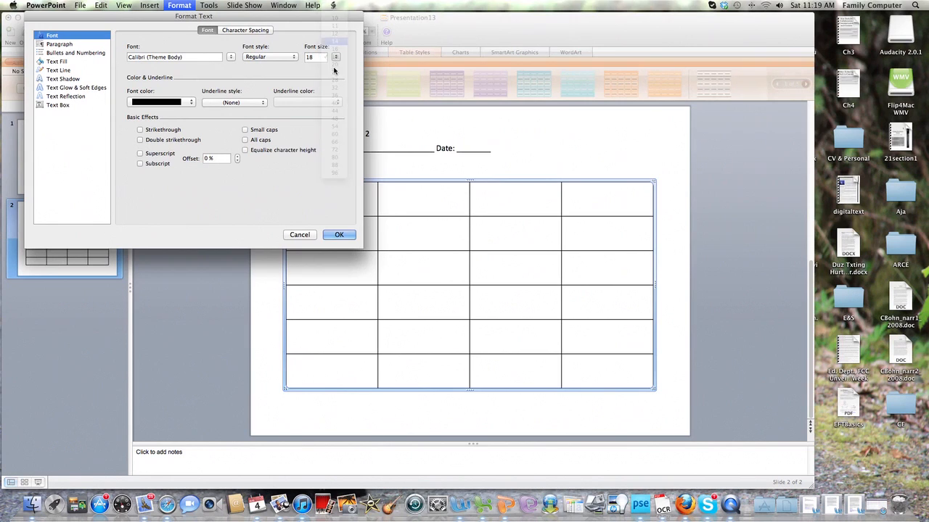
pyautogui.click(338, 236)
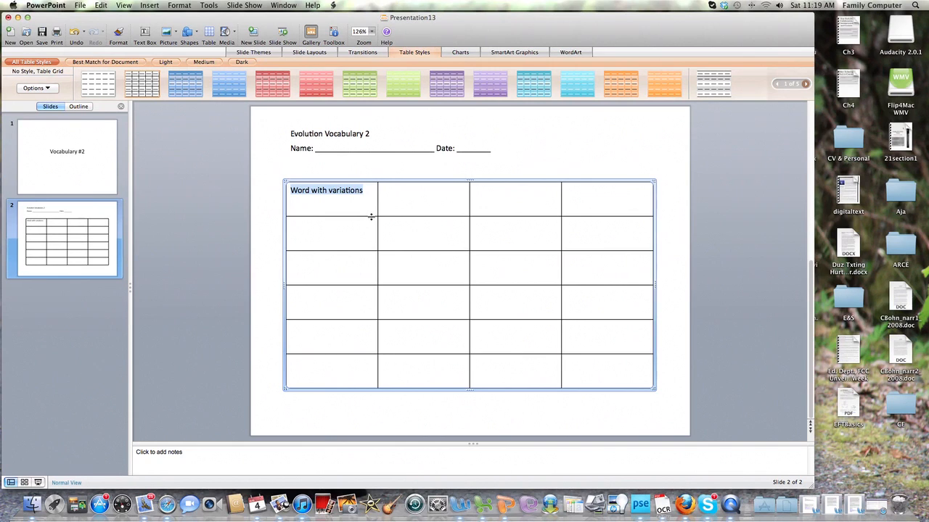
pyautogui.moveTo(371, 215); pyautogui.dragTo(371, 206)
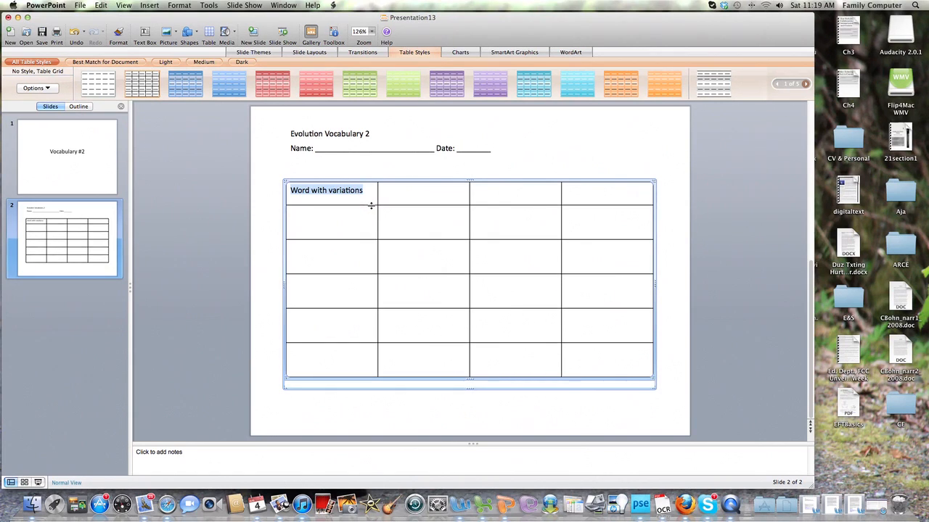
# Step: Enter "Infer", "Inferred" and "inference" on separate lines in the cell below "Word with variations"
pyautogui.click(309, 220)
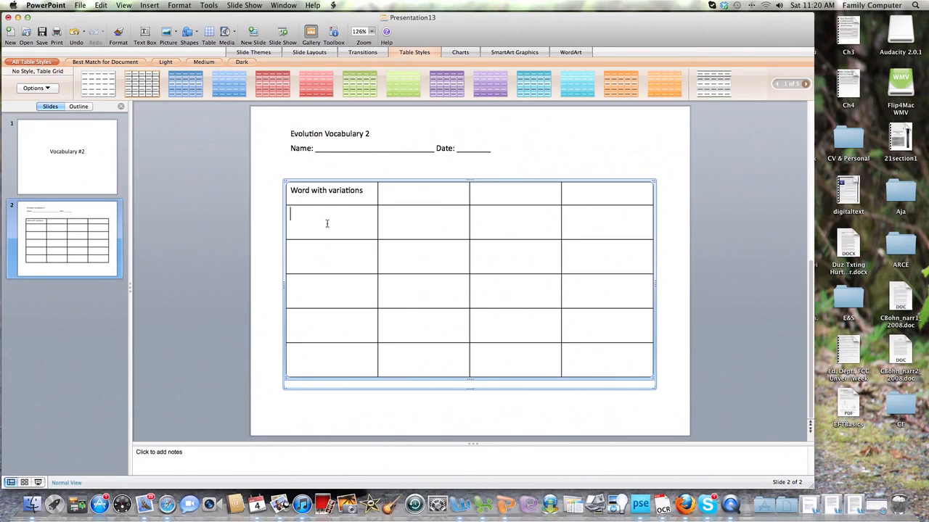
pyautogui.write('infer')
pyautogui.press('Return')
pyautogui.write('infe')
pyautogui.write('red')
pyautogui.press('Return')
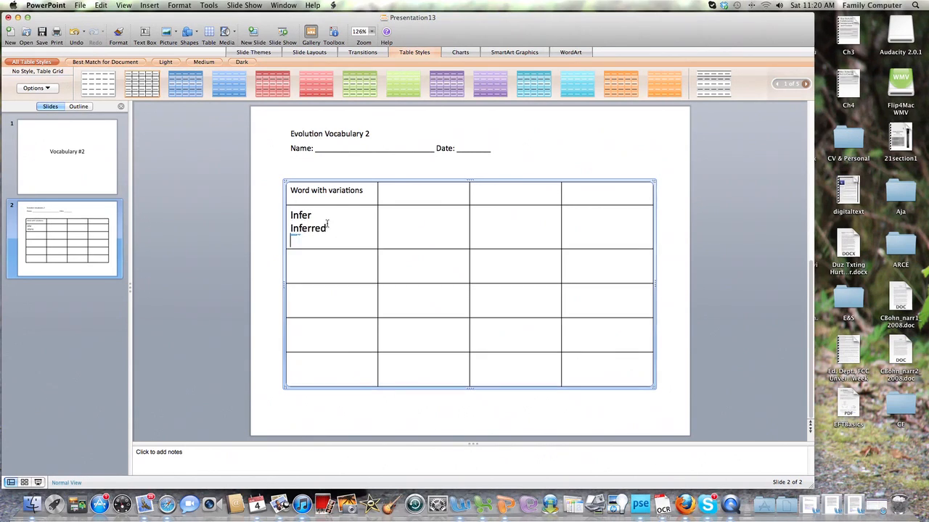
pyautogui.write('in')
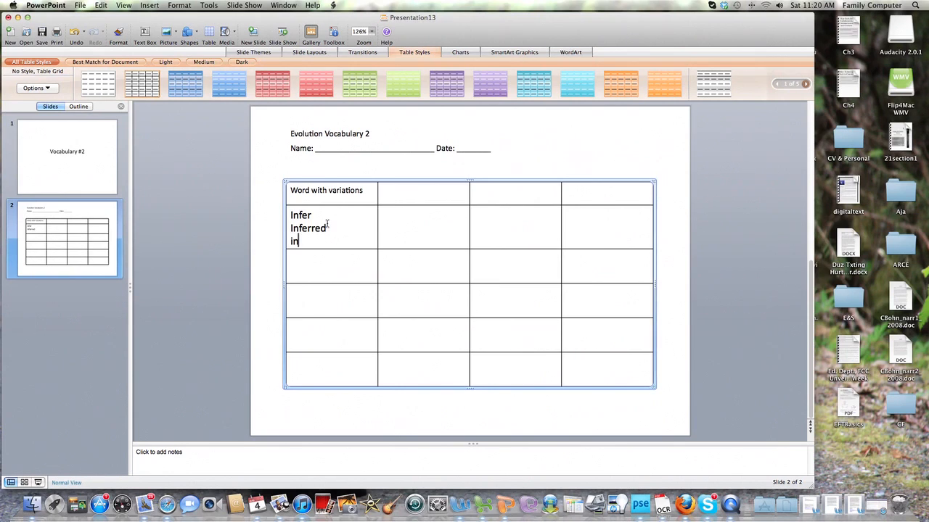
pyautogui.write('ference')
# Step: Set the font size of the three Infer word variations to 14
pyautogui.moveTo(334, 243); pyautogui.dragTo(301, 215)
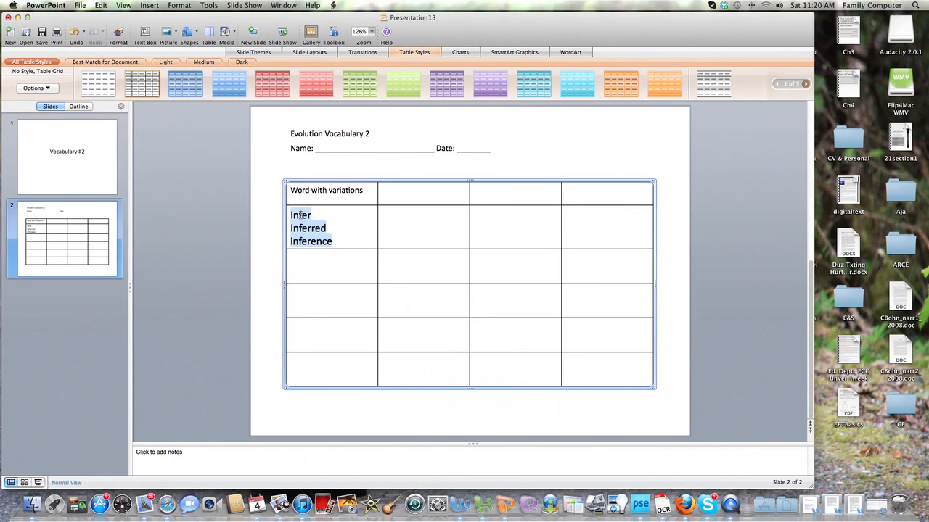
pyautogui.click(172, 7)
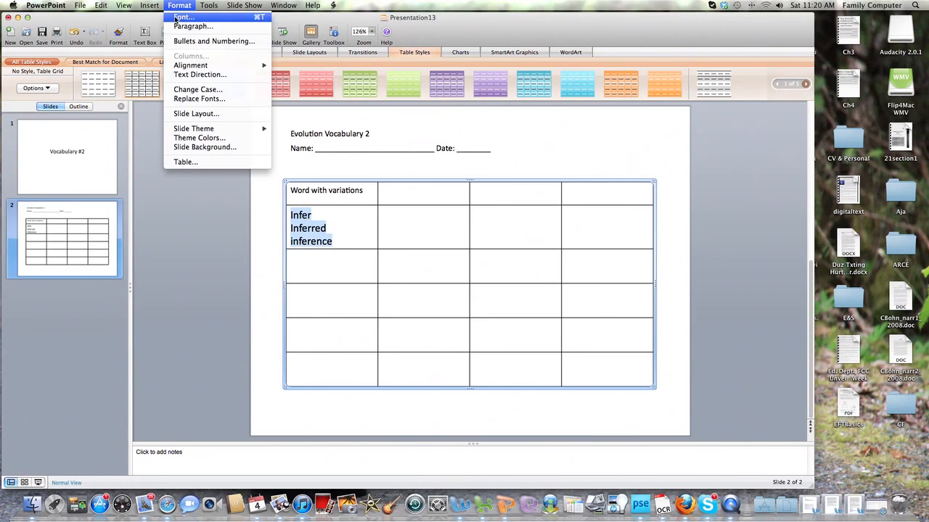
pyautogui.click(175, 18)
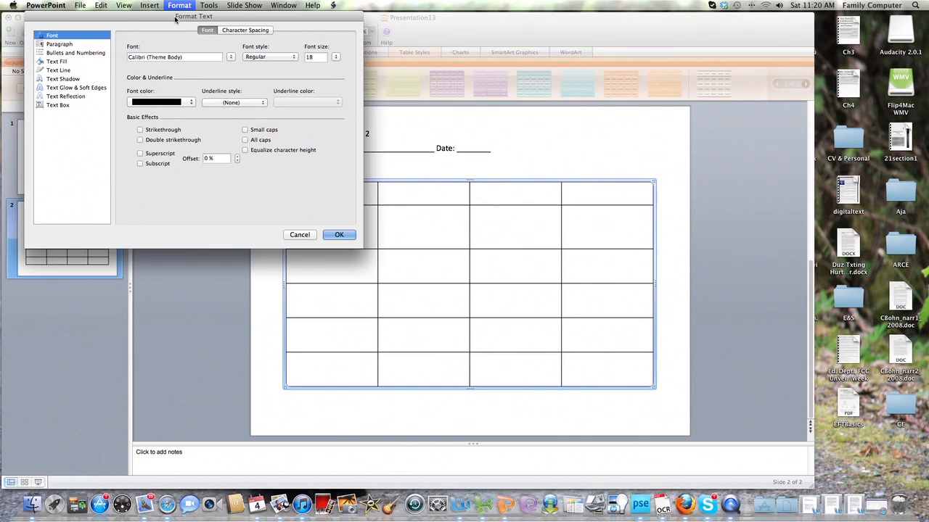
pyautogui.click(335, 61)
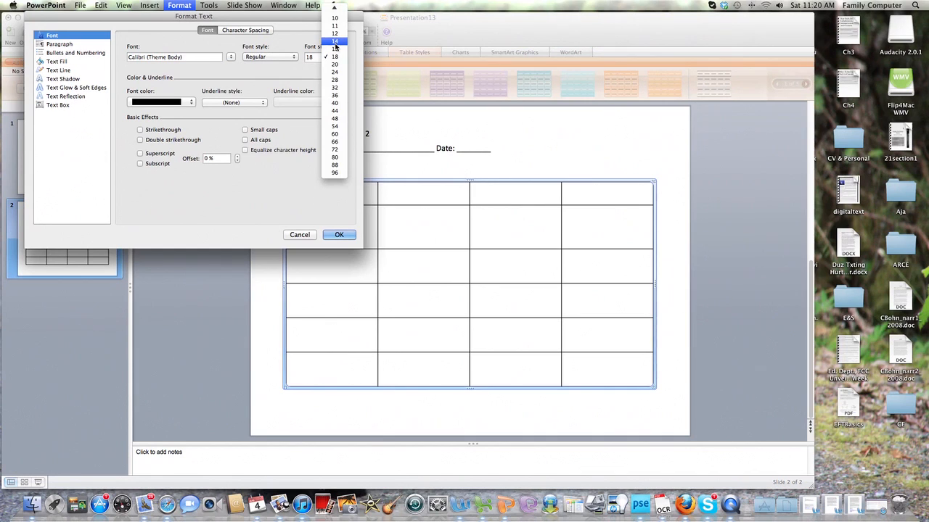
pyautogui.click(334, 41)
pyautogui.click(338, 234)
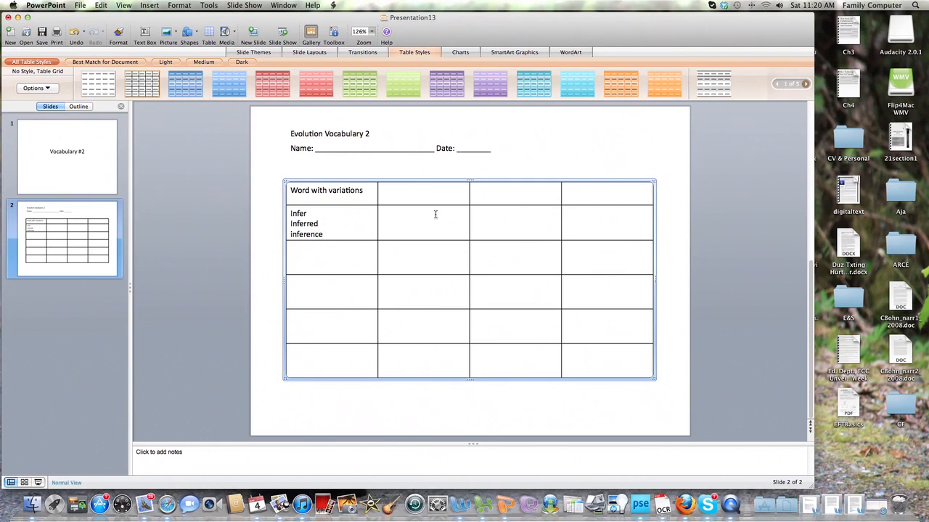
# Step: Pick a speech-bubble callout shape for drawing on the worksheet slide with the table
pyautogui.scroll(2, 395, 182)
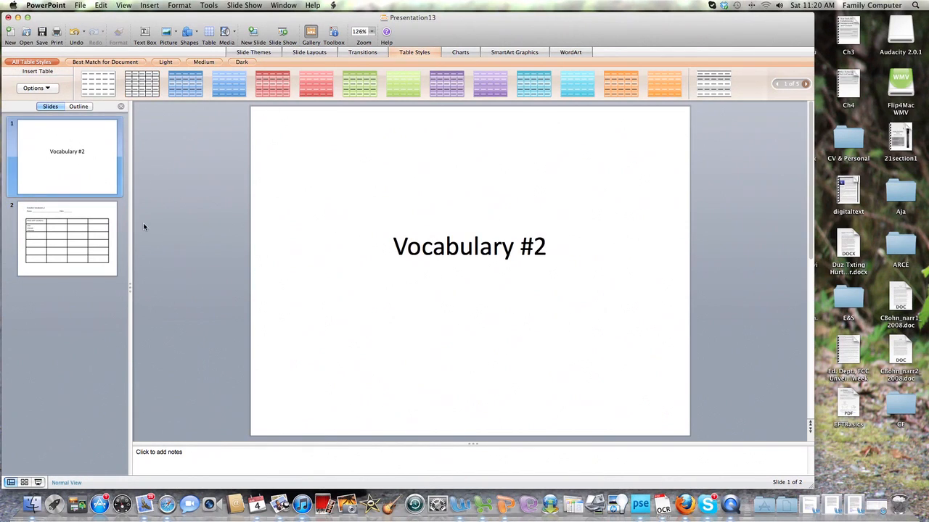
pyautogui.click(84, 235)
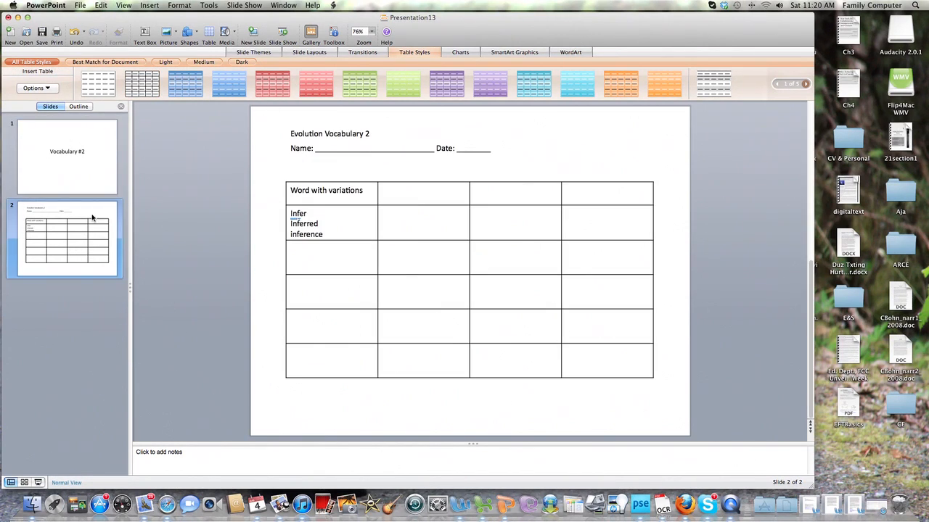
pyautogui.click(188, 33)
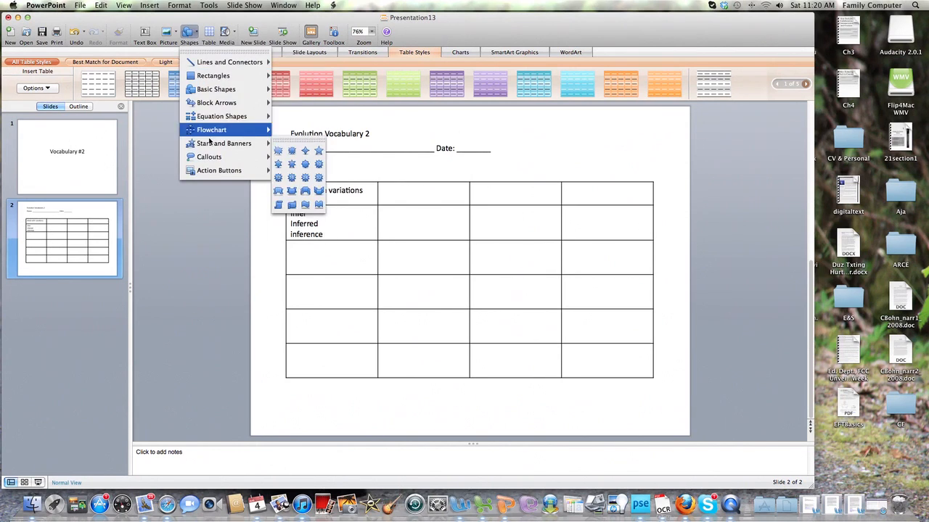
pyautogui.moveTo(217, 159)
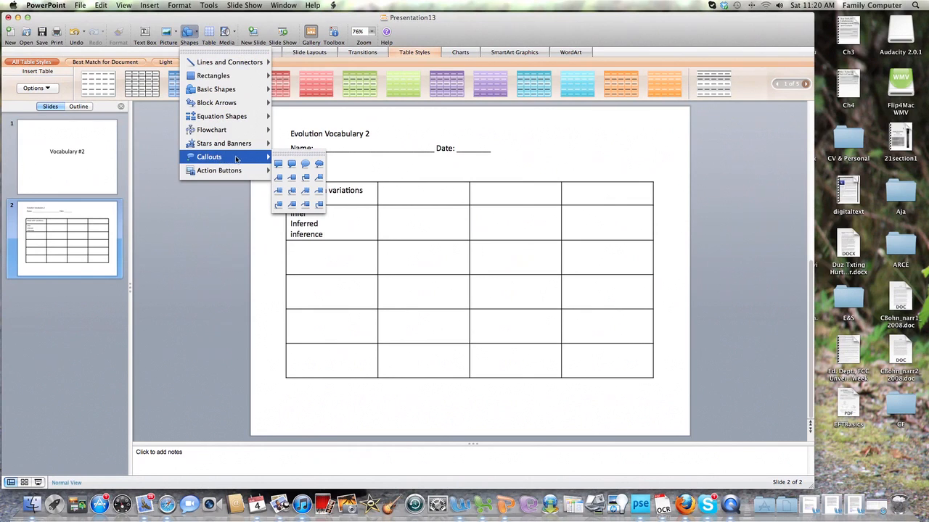
pyautogui.click(309, 165)
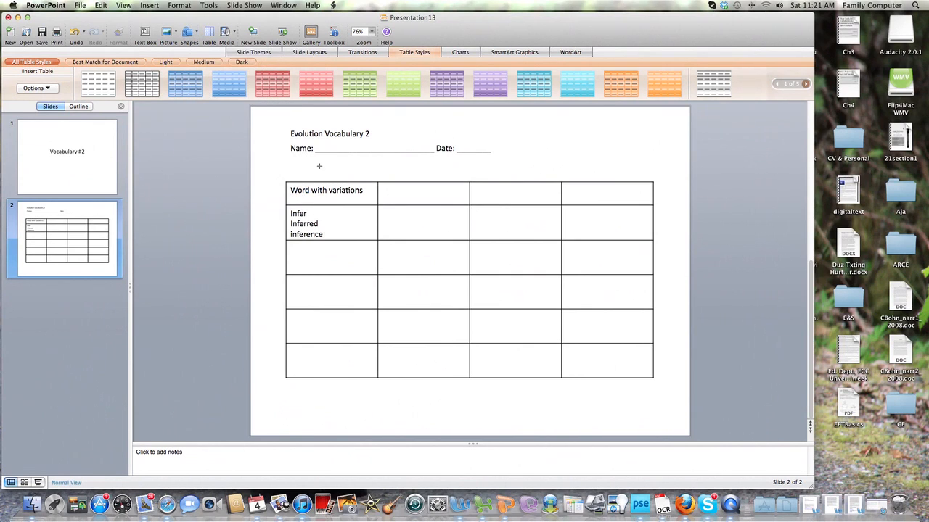